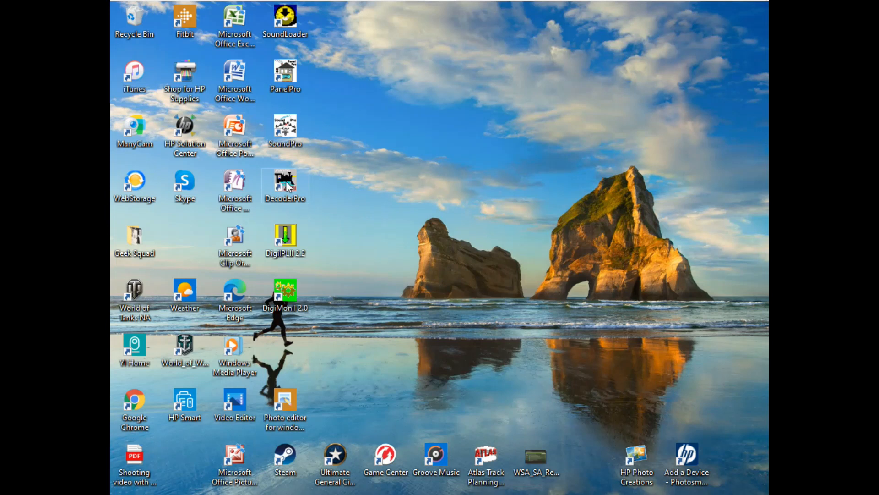
- Start DecoderPro and open the connection settings in its preferences
double_click(285, 183)
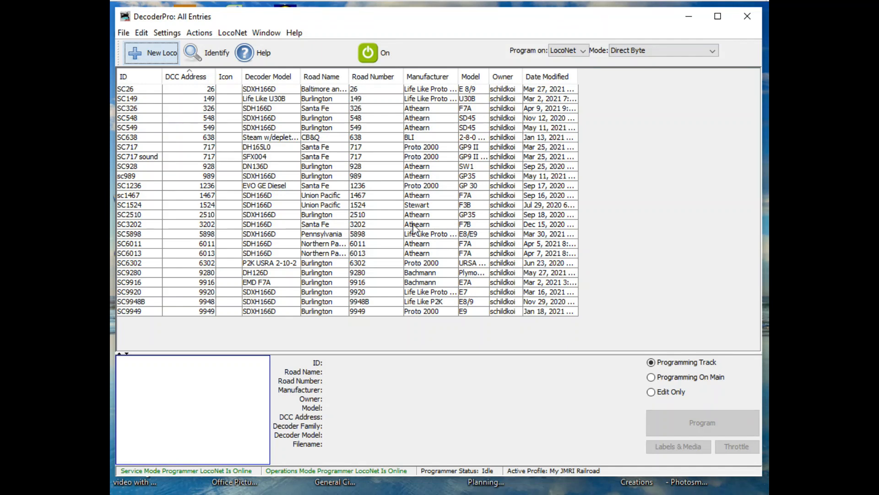
click(142, 33)
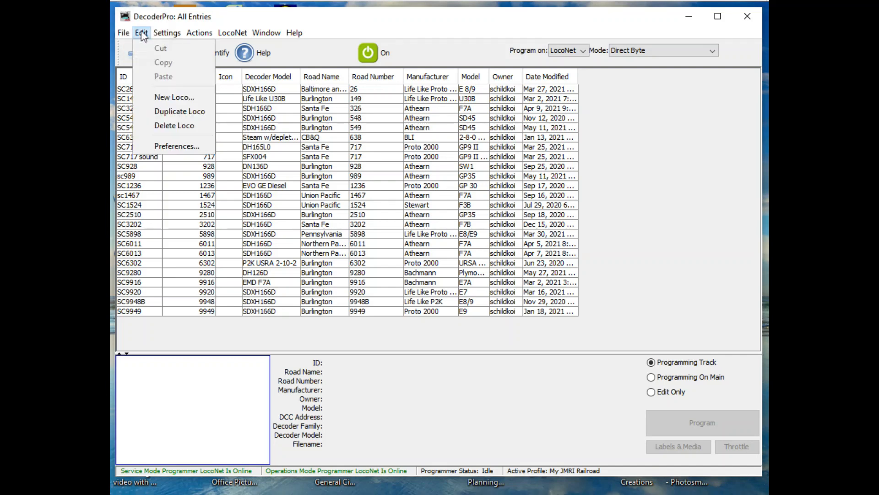
click(167, 145)
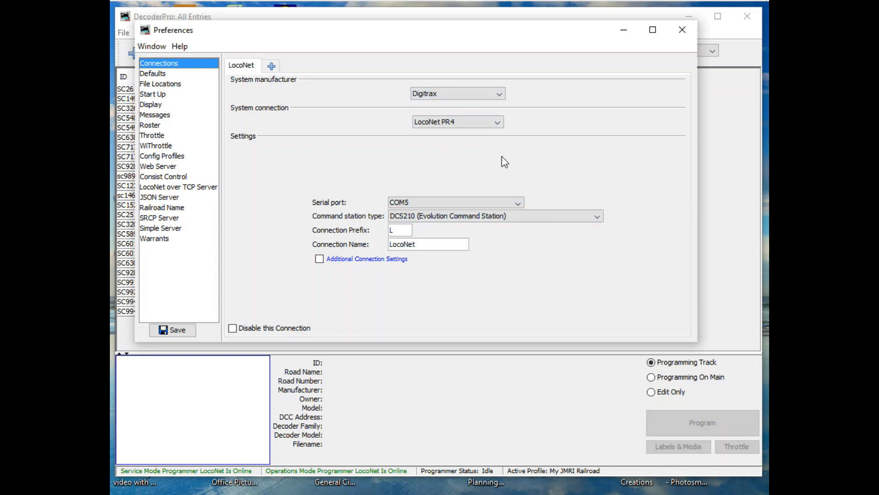
- Select LocoNet PR4 as the system connection and COM5 as the serial port, and close the preferences
click(500, 125)
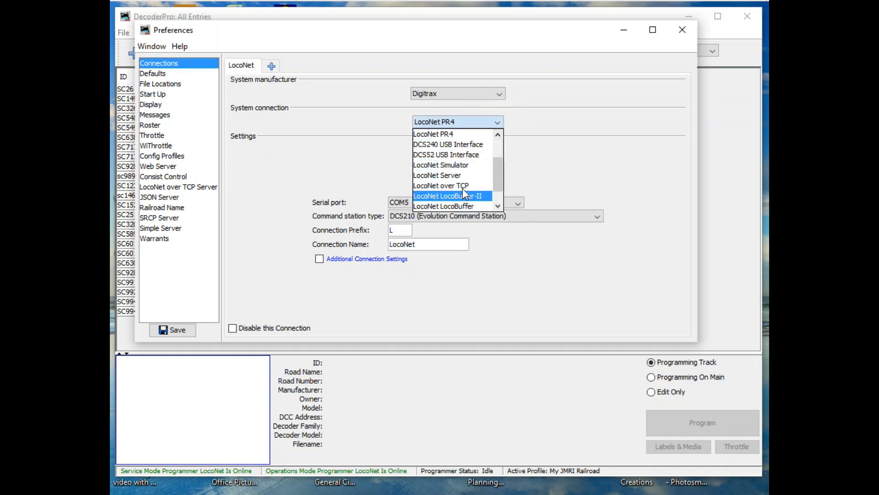
click(452, 135)
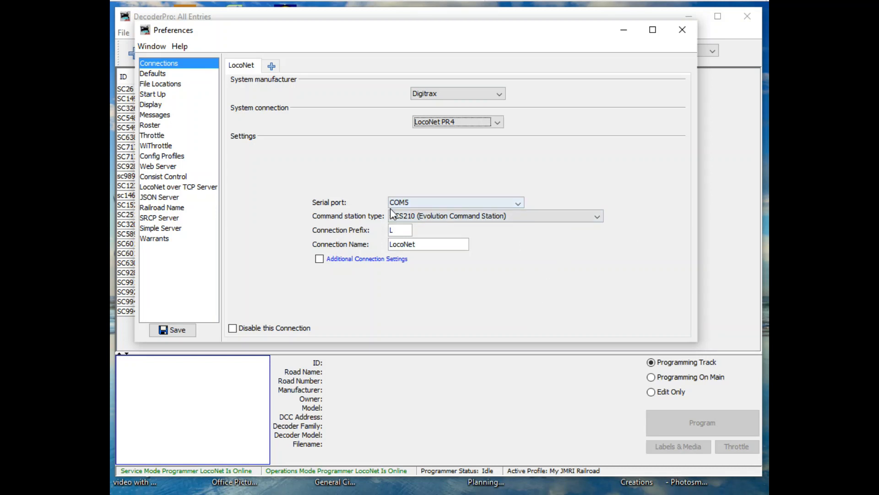
click(521, 203)
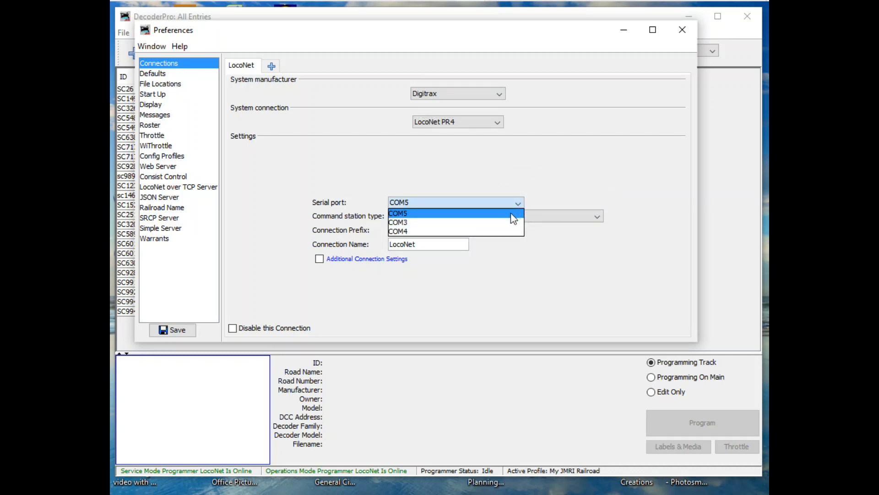
click(521, 213)
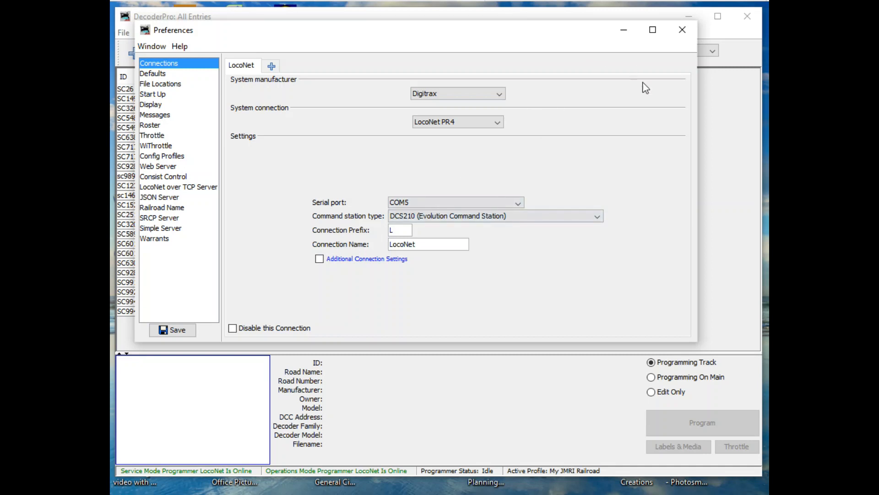
click(682, 32)
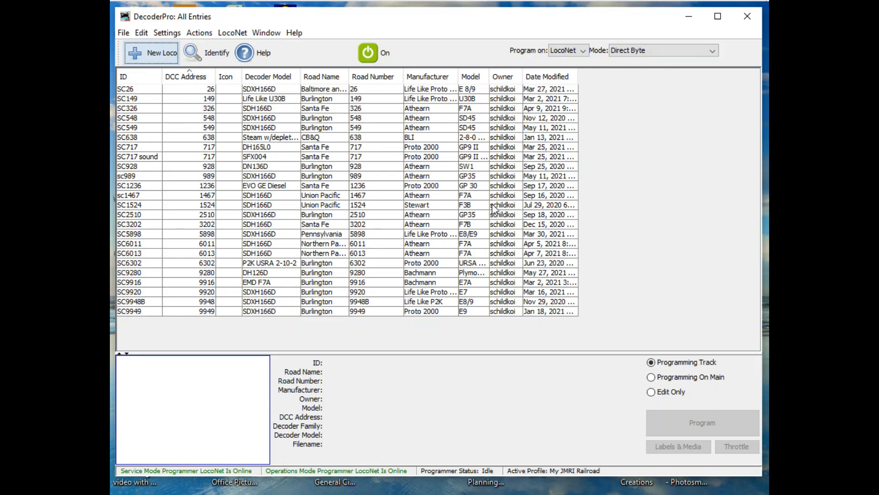
- Open the default throttle, assign it locomotive address 9920 and set the direction to Forward
click(197, 33)
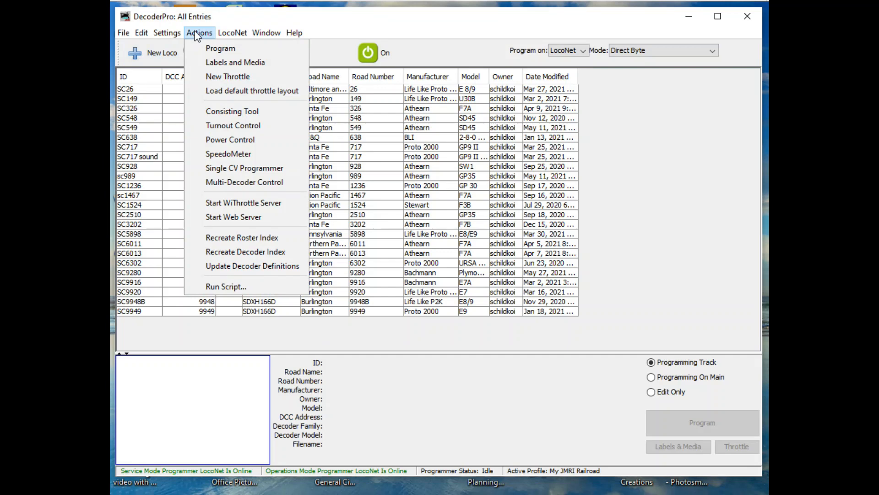
click(214, 93)
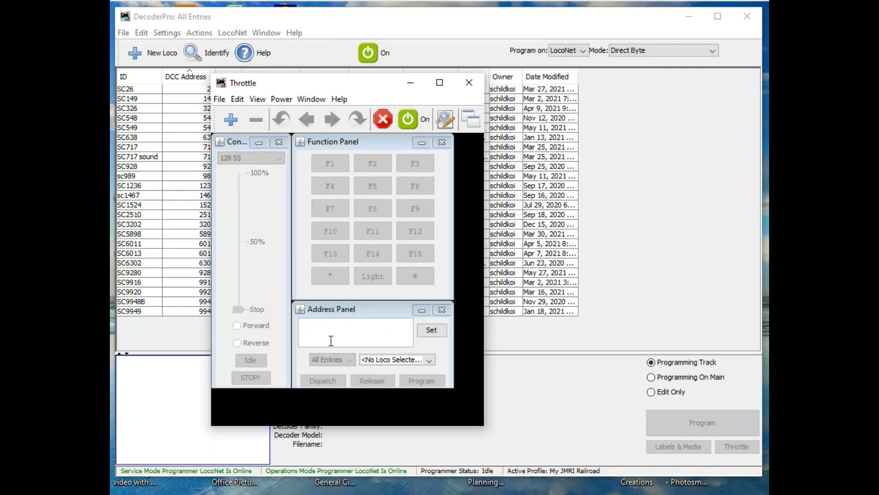
click(306, 335)
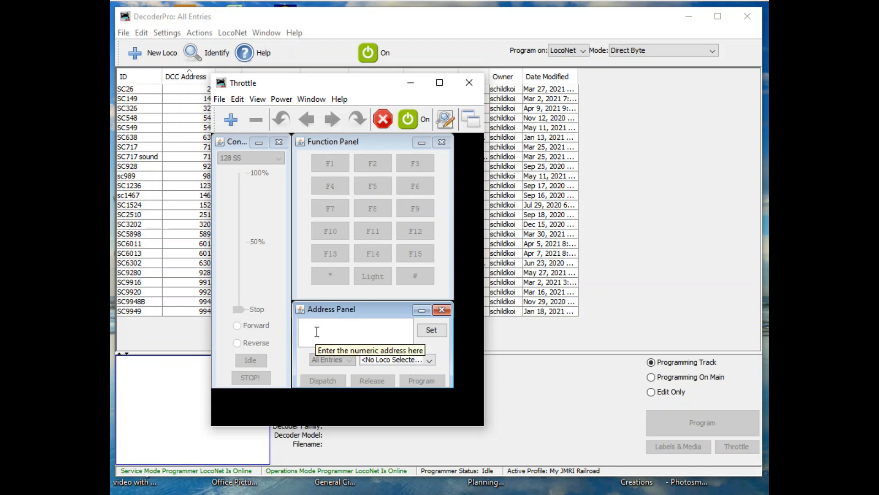
click(316, 331)
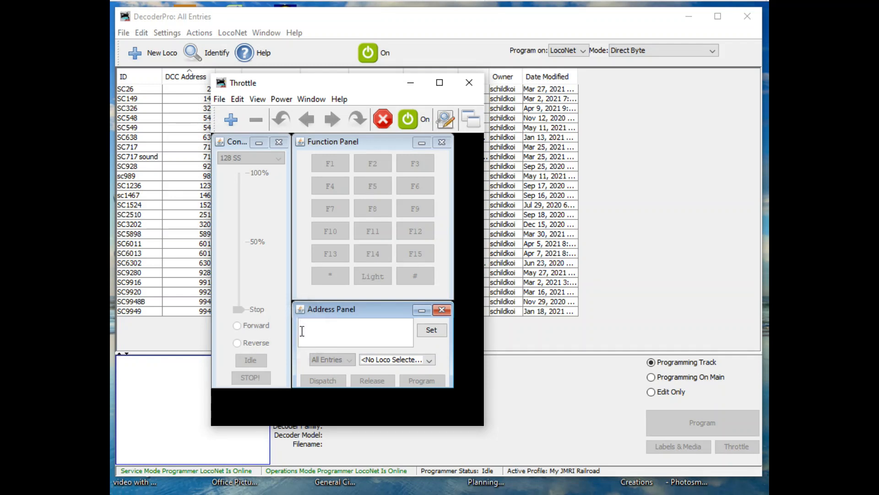
text(9920)
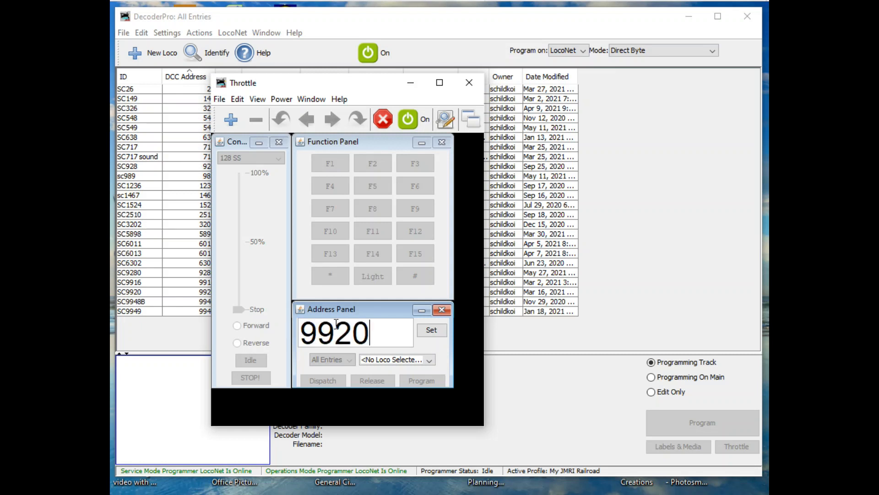
click(431, 332)
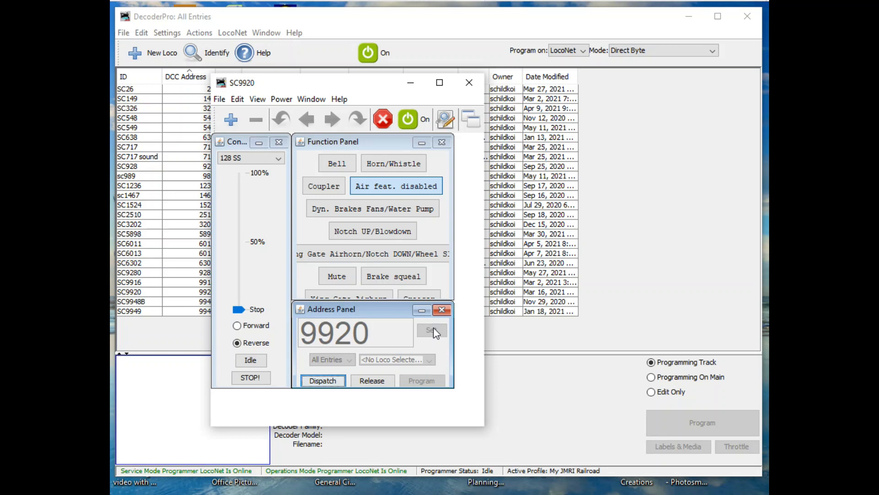
click(237, 326)
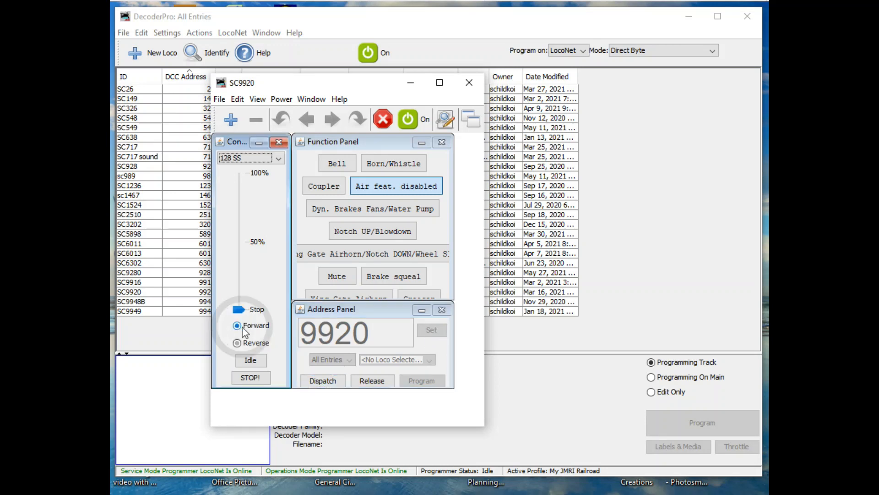
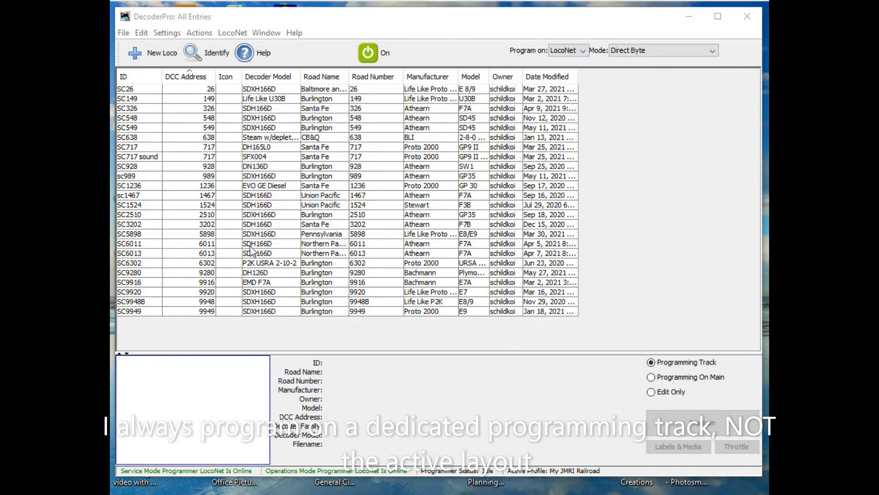
- Open roster entry SC9920 in the programmer and look over its Basic and Roster Entry sheets
click(204, 293)
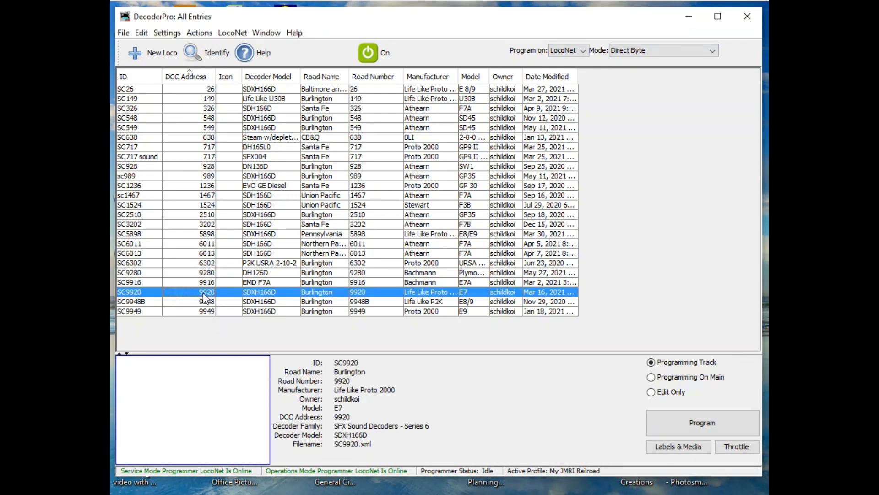
click(203, 292)
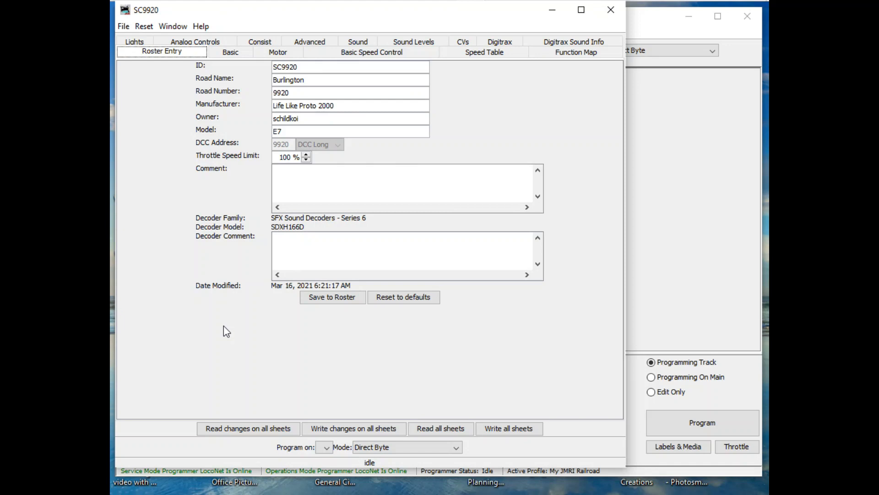
click(232, 52)
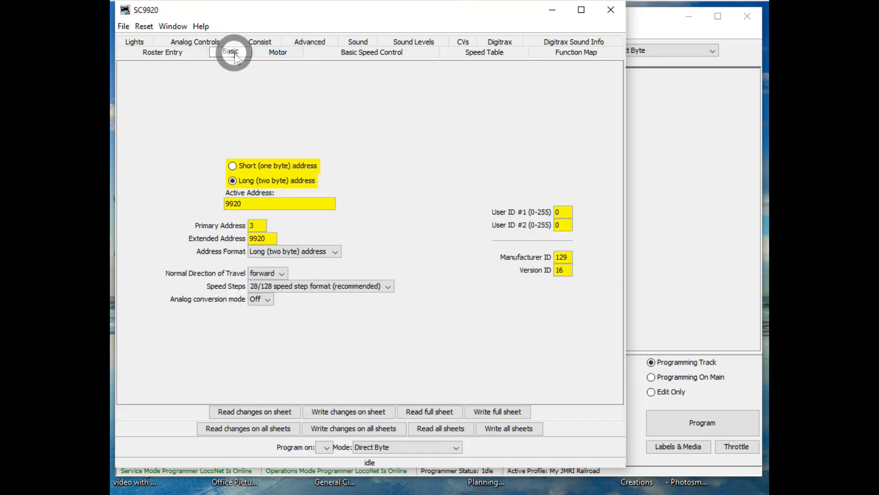
click(184, 56)
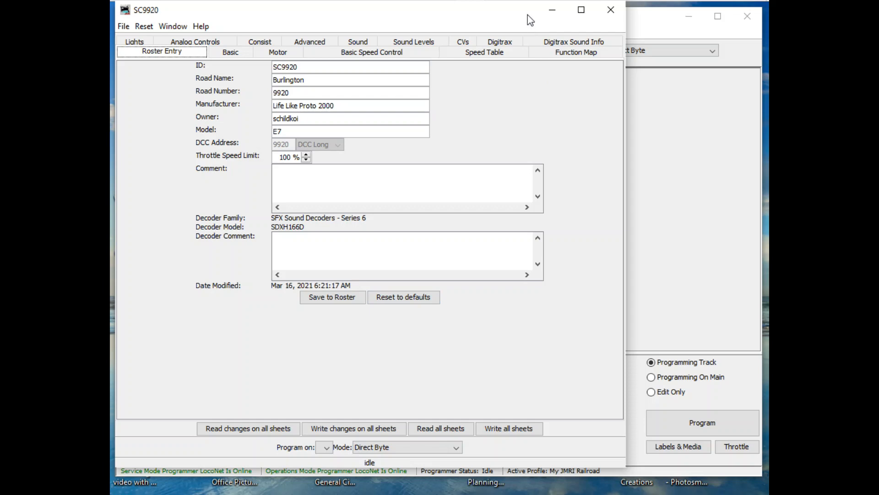
- Rearrange the windows so the SC9920 programmer lies in front of the roster list
drag(519, 13, 581, 350)
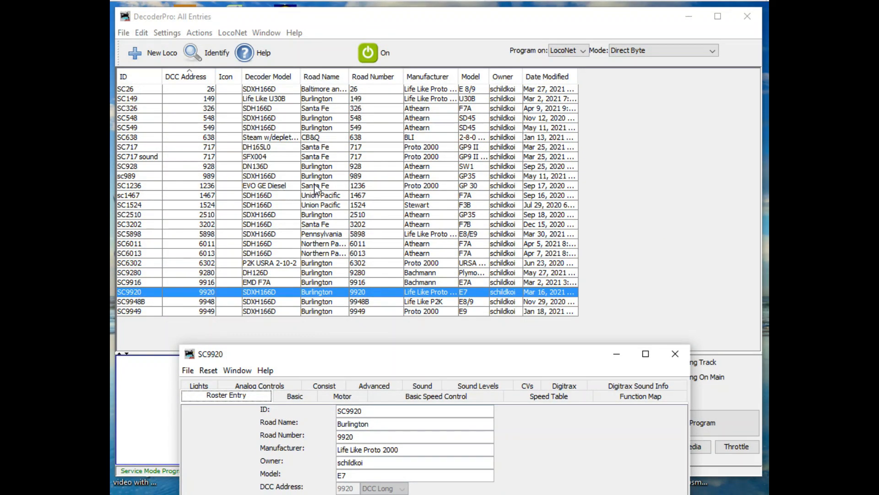
click(433, 329)
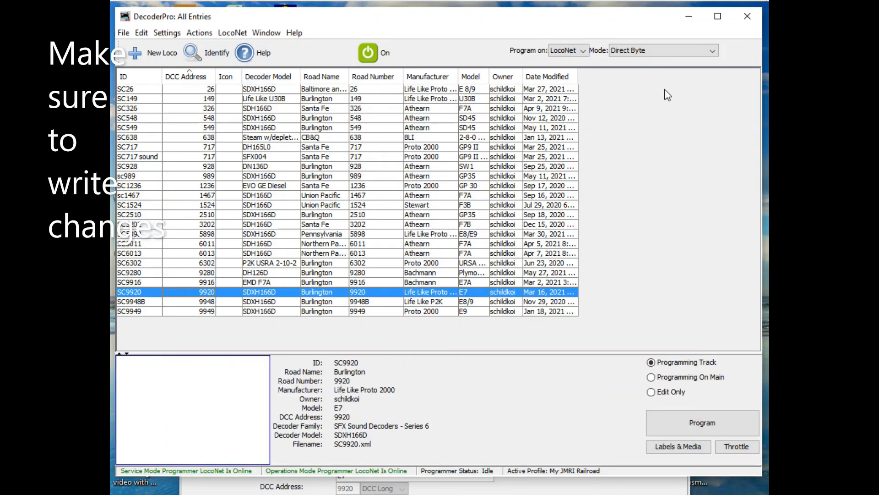
drag(580, 18, 579, 408)
drag(533, 357, 528, 47)
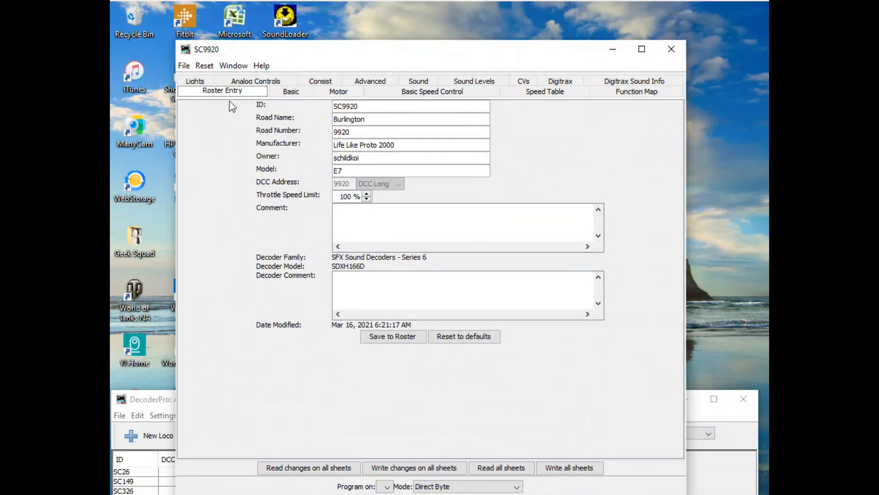
- On the Basic sheet, choose Long (two byte) address as the address format and check the speed step options
click(296, 92)
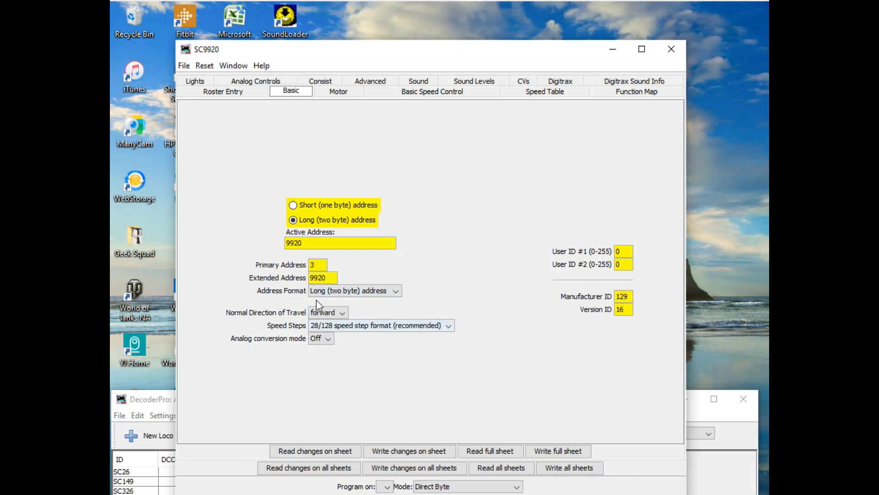
click(396, 291)
click(362, 312)
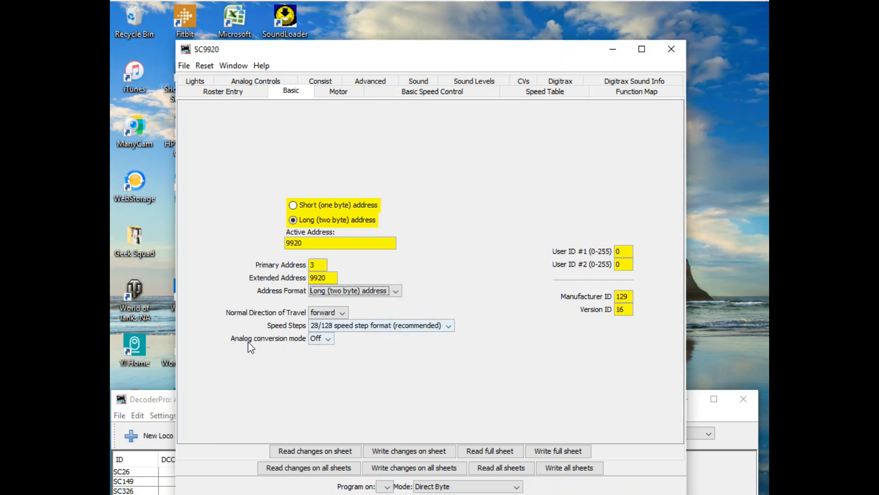
click(449, 326)
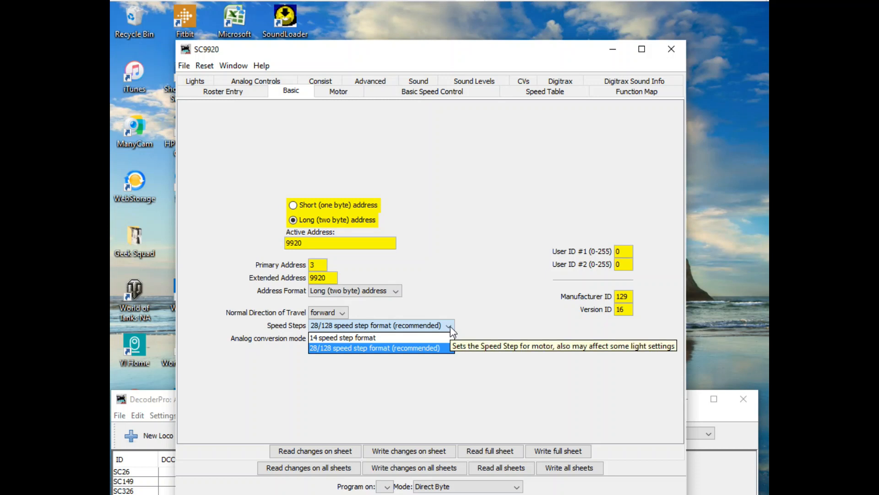
click(450, 326)
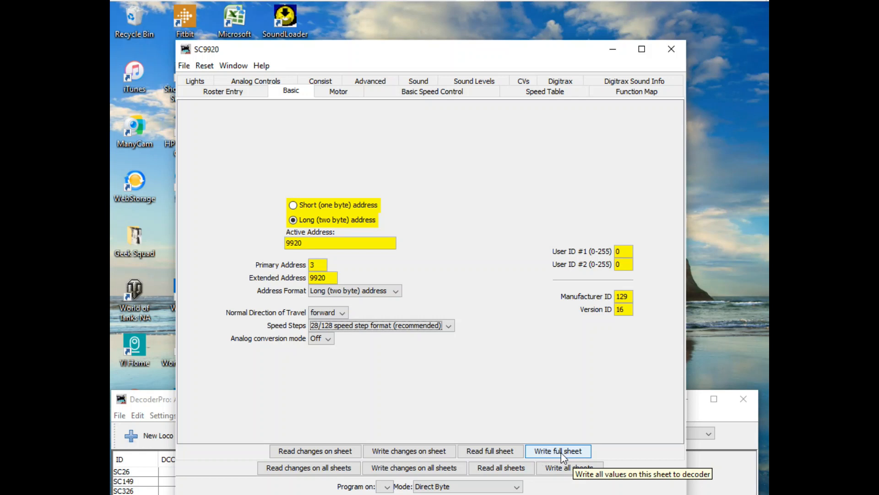
click(183, 65)
mouse_move(205, 66)
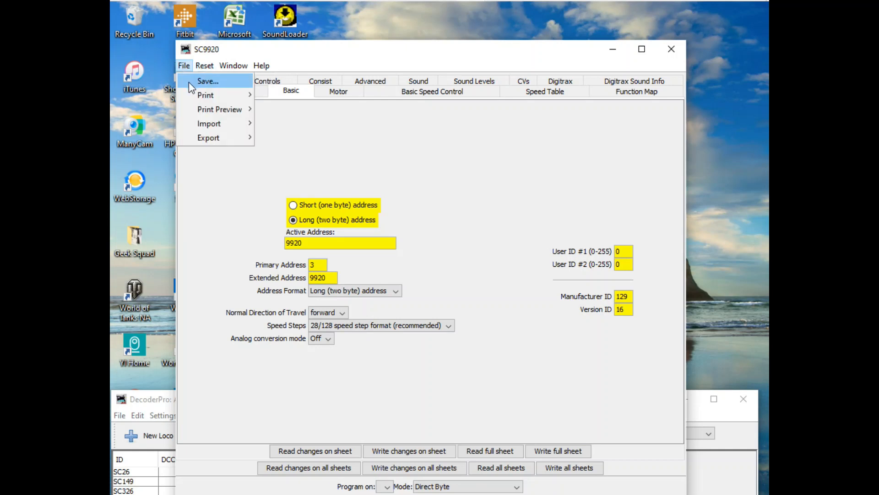
click(482, 164)
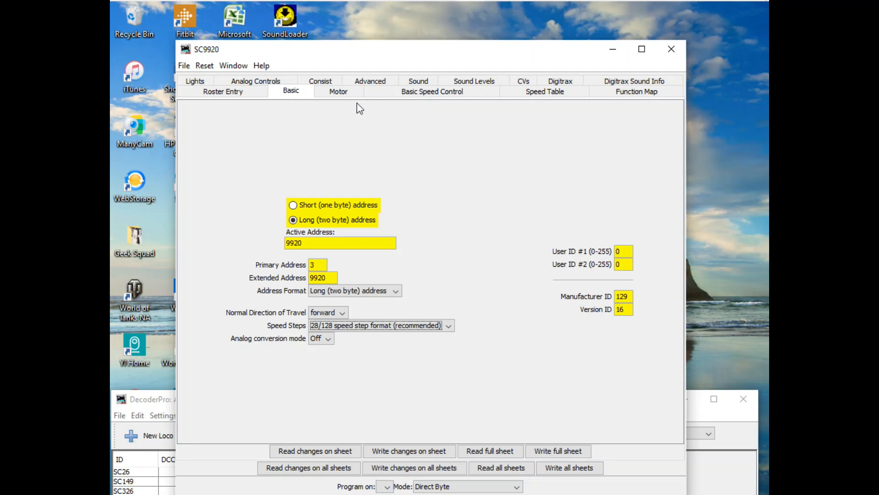
- Review the Motor, Basic Speed Control, Speed Table and Function Map sheets of SC9920
click(344, 94)
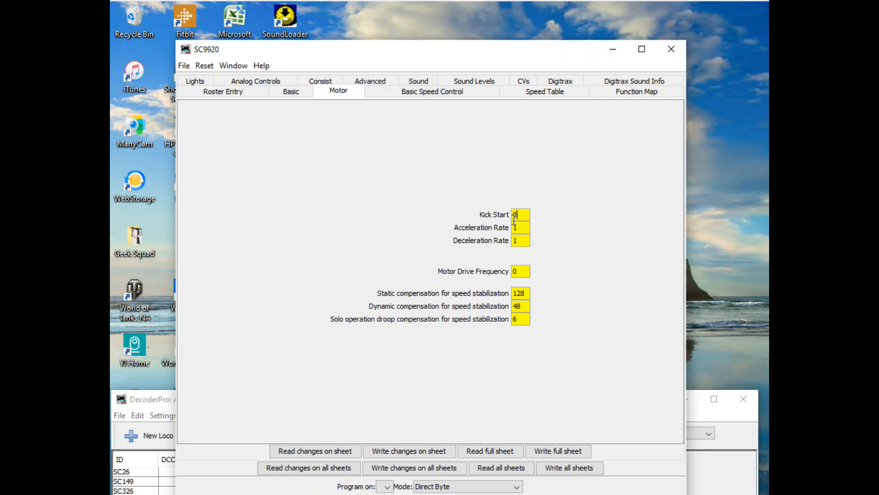
click(408, 92)
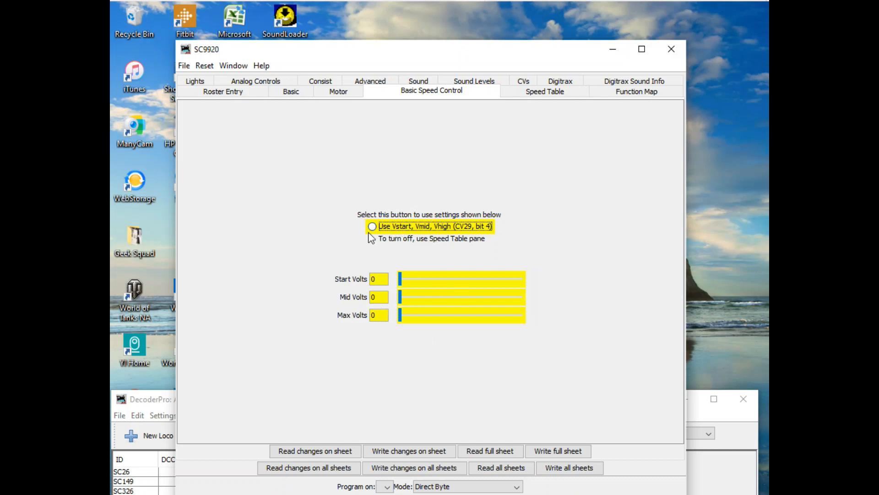
click(545, 94)
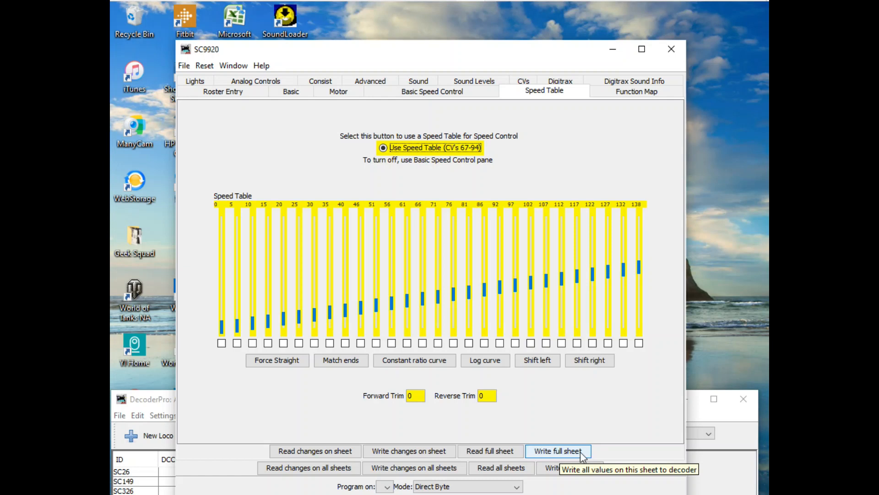
click(183, 66)
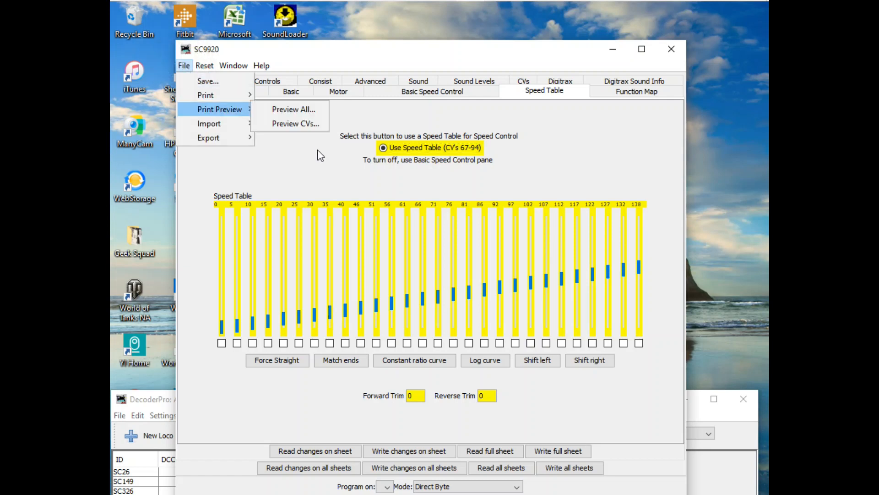
click(323, 172)
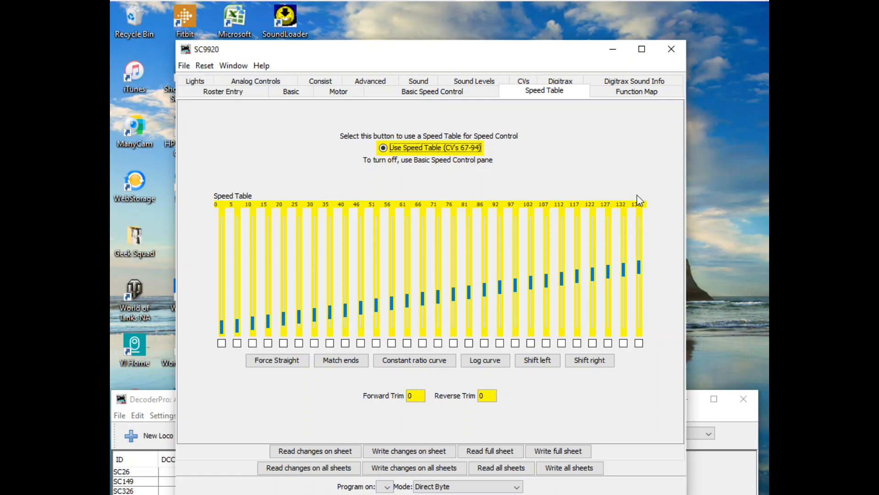
click(643, 92)
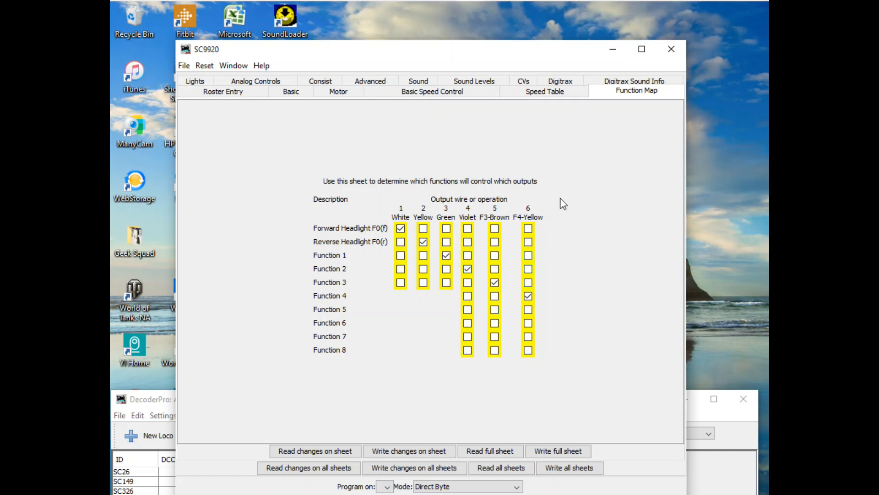
- Review the Lights, Analog Controls, Consist and Advanced sheets of SC9920
click(202, 80)
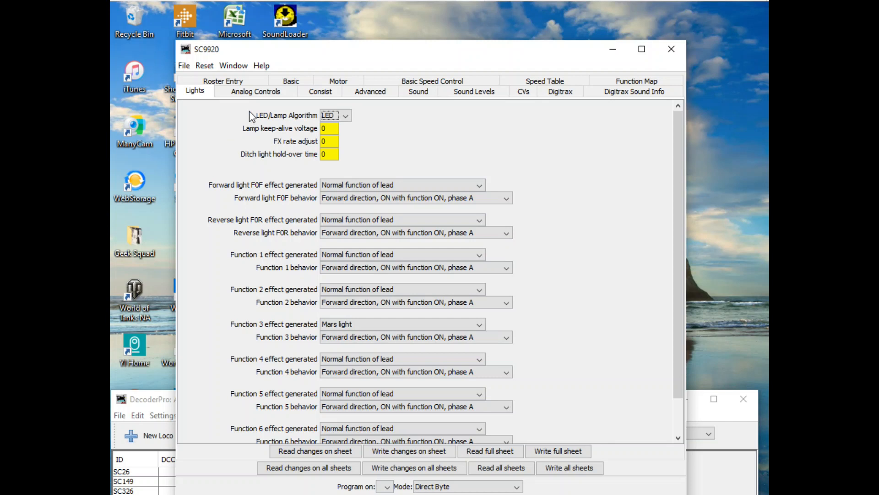
click(257, 94)
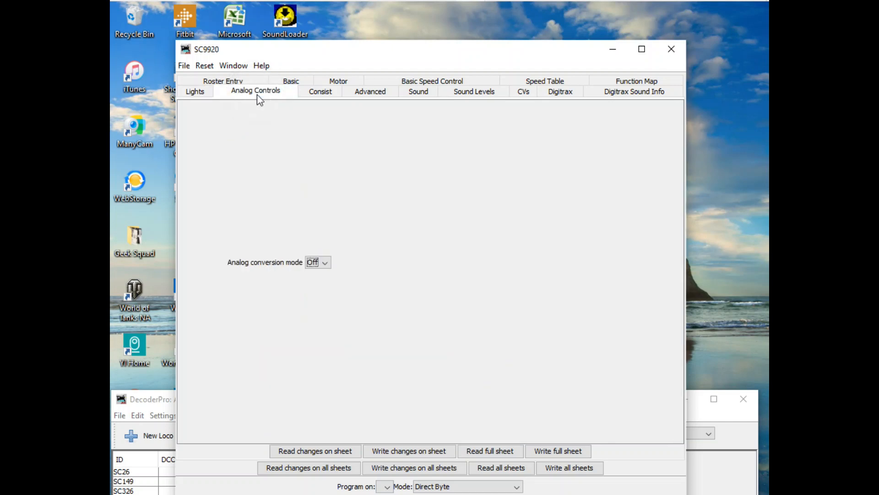
click(323, 92)
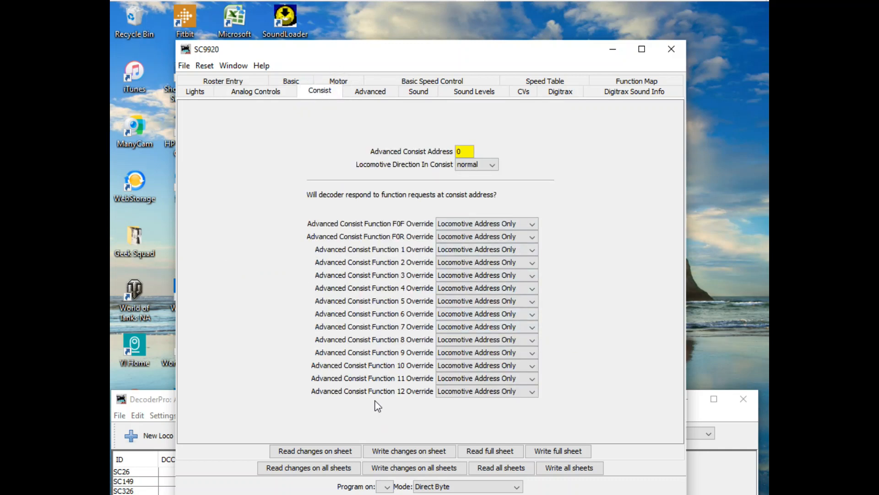
click(368, 91)
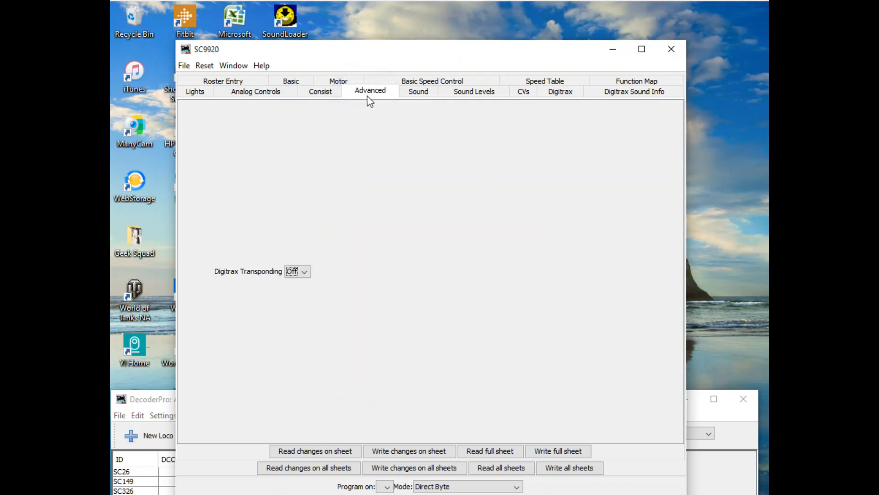
- On the Sound sheet, look through the available locomotive sound schemes without changing the selection
click(425, 91)
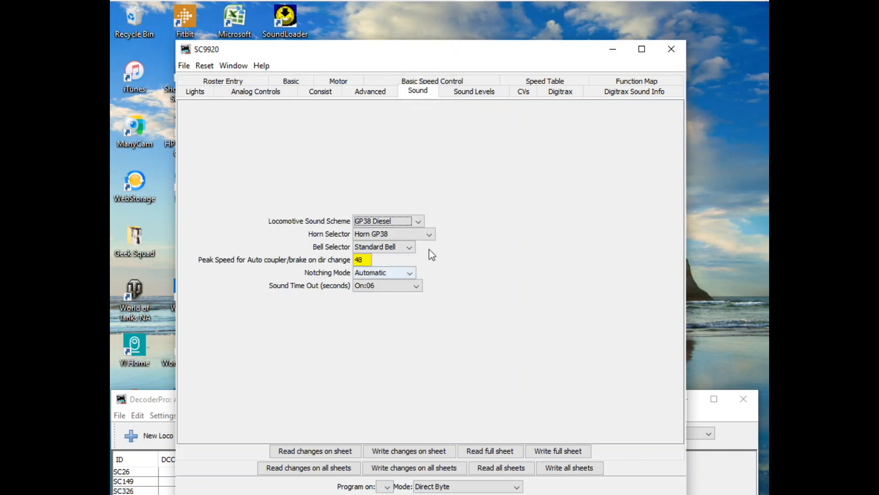
click(417, 221)
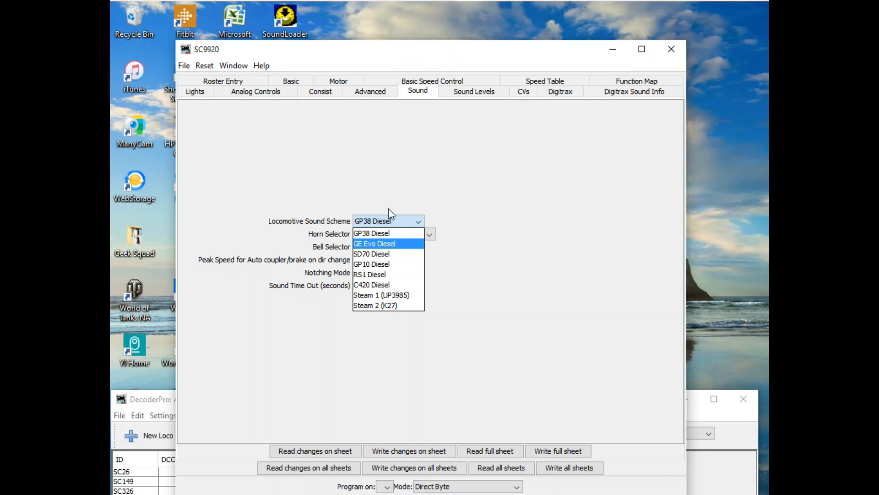
click(378, 222)
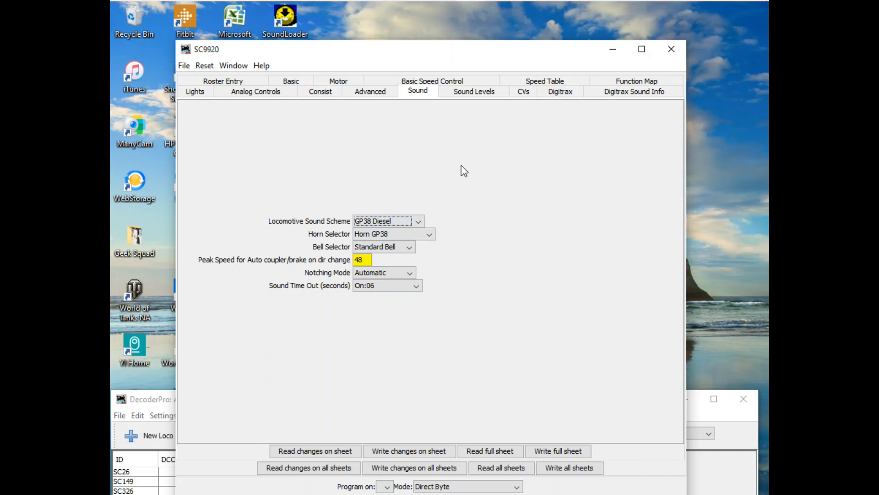
- Review the Sound Levels, CVs, Digitrax and Digitrax Sound Info sheets of SC9920
click(476, 93)
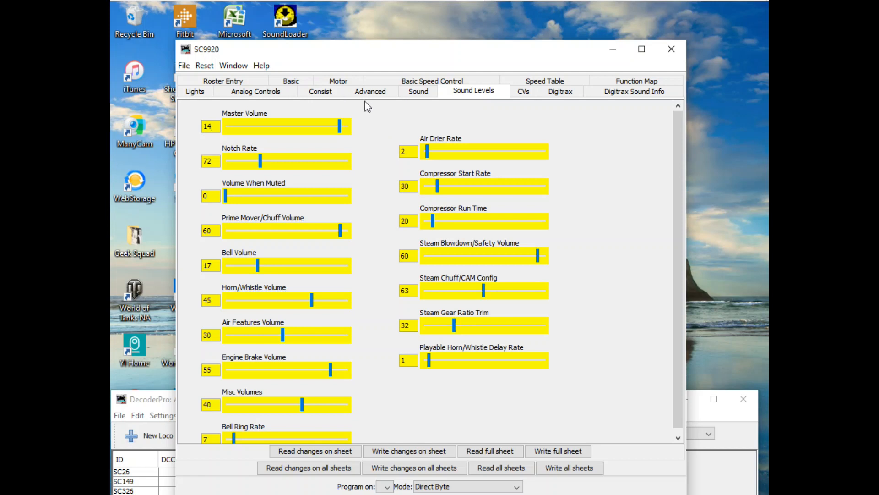
click(524, 94)
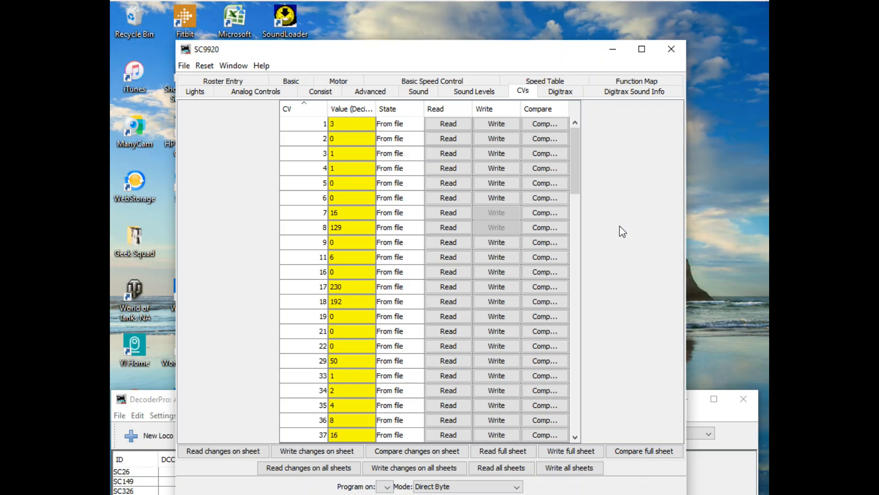
click(558, 94)
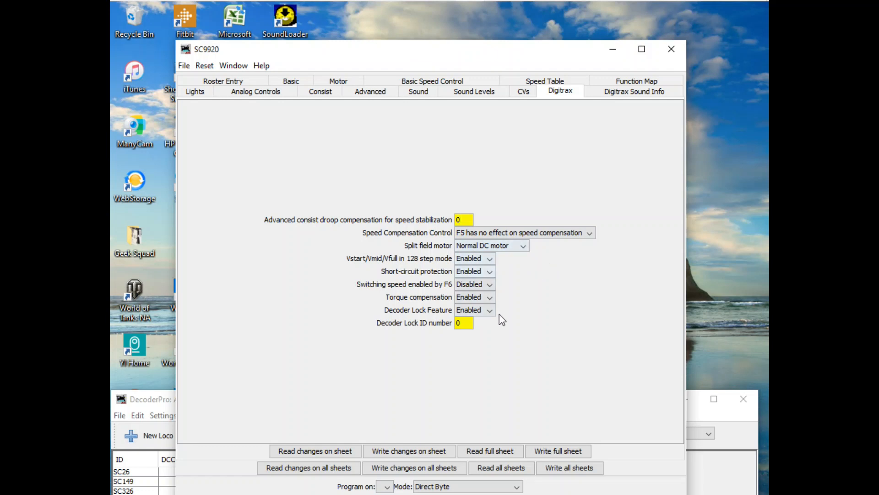
click(653, 94)
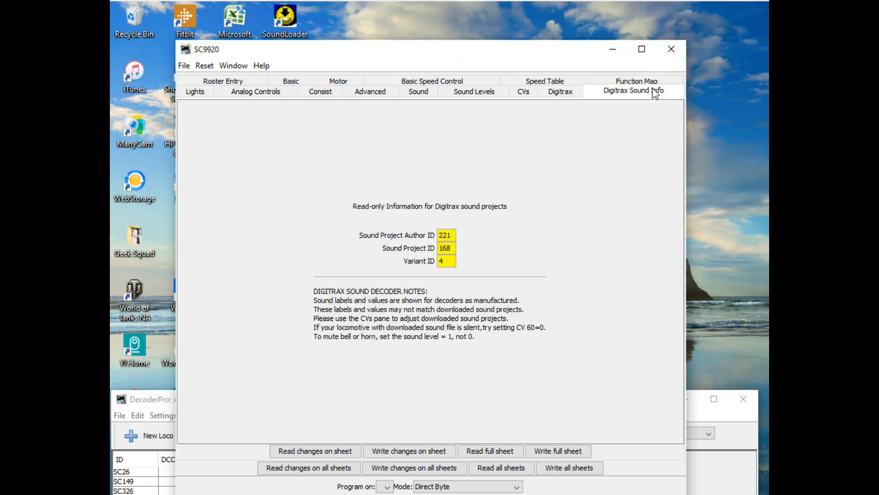
click(515, 151)
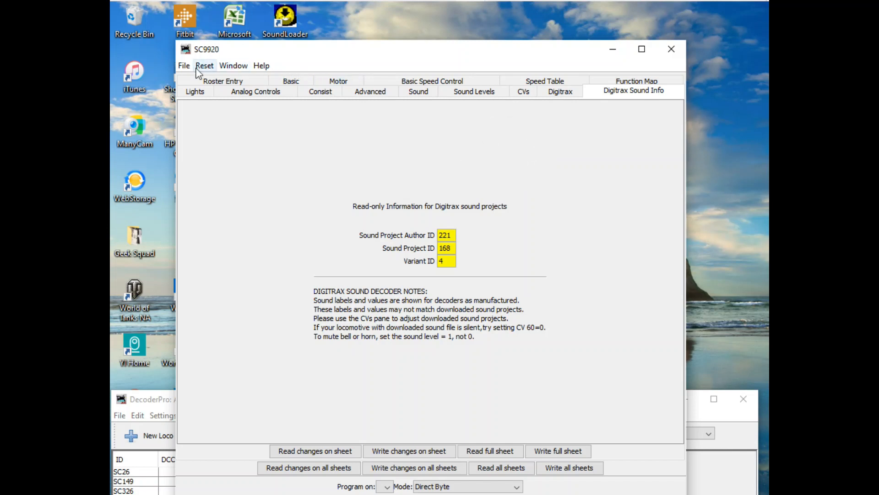